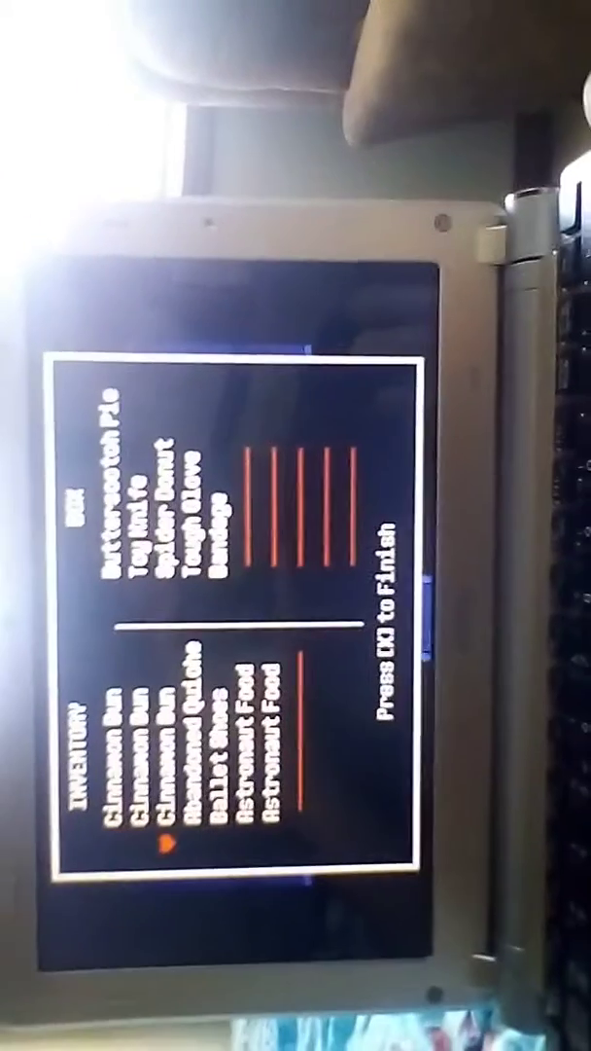
Store the Ballet Shoes in the box, then close it and return to Waterfall
key(Down)
key(Down)
key(Down)
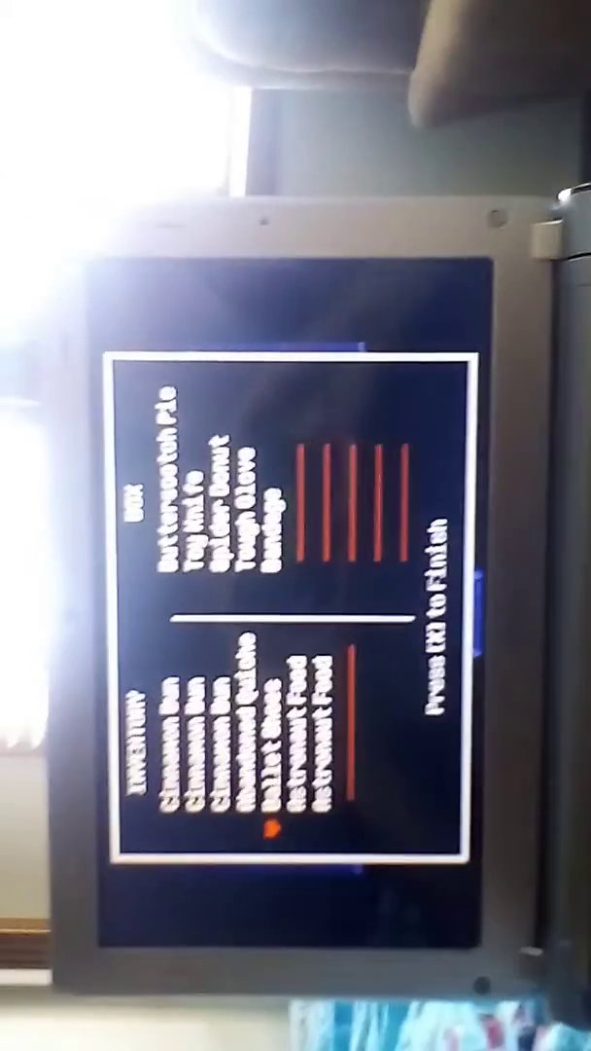
key(z)
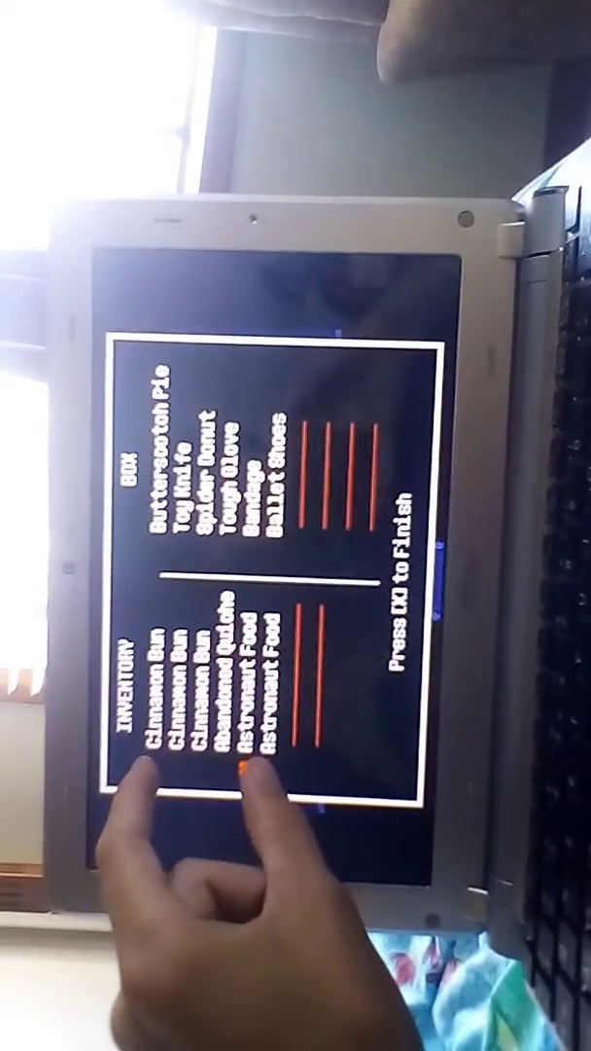
key(x)
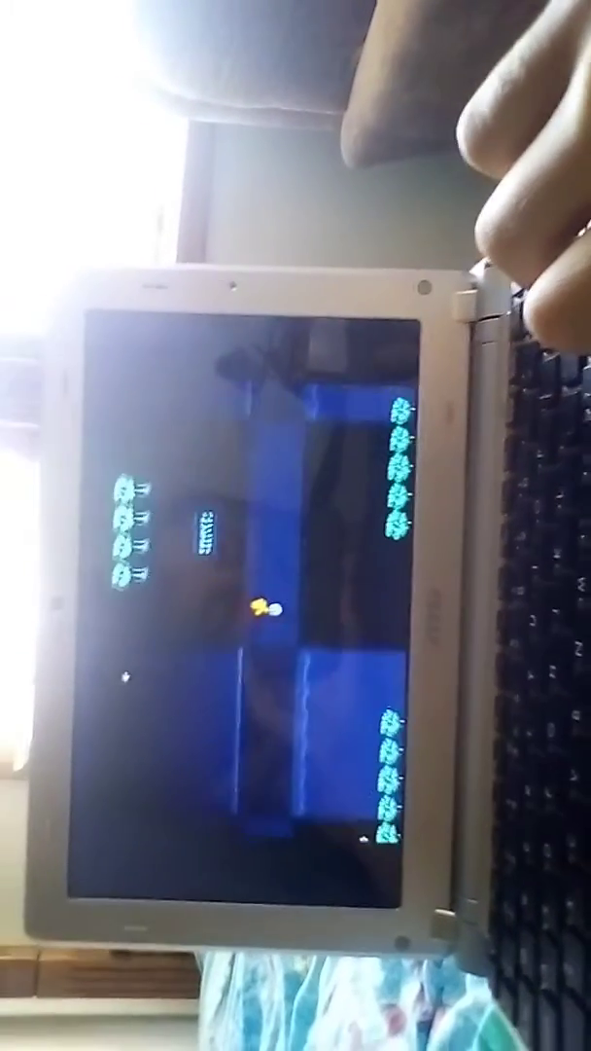
Walk down through the echo-flower rooms into the dark room with bone-like statues
key(Down)
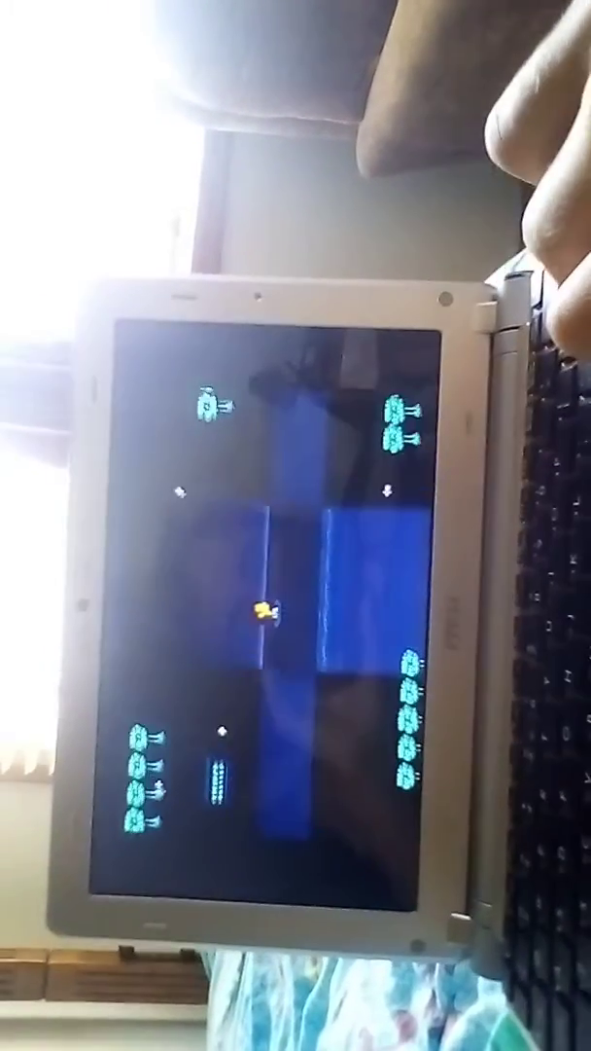
key(Down)
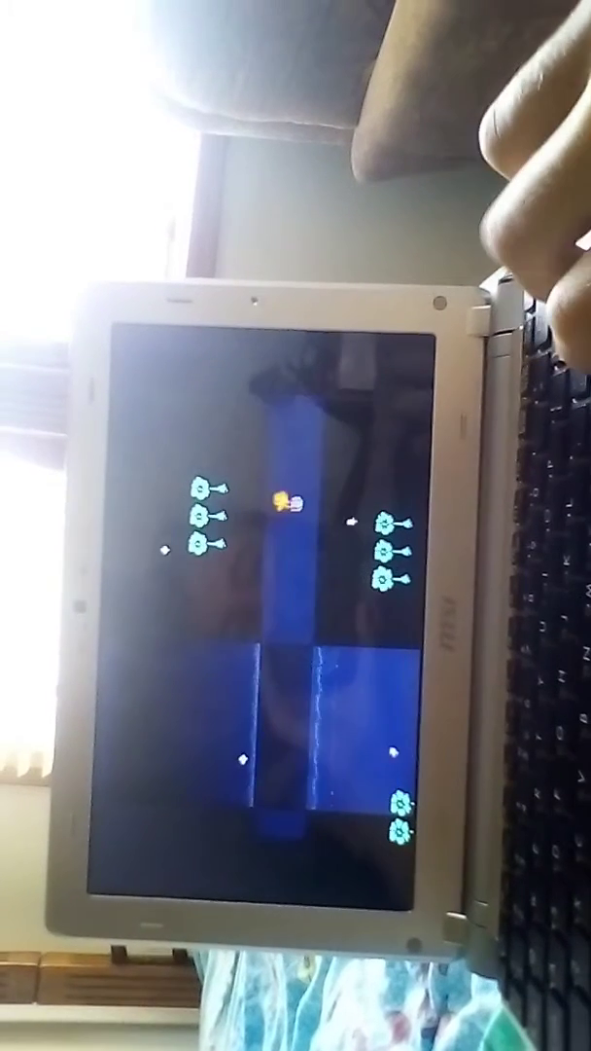
key(Down)
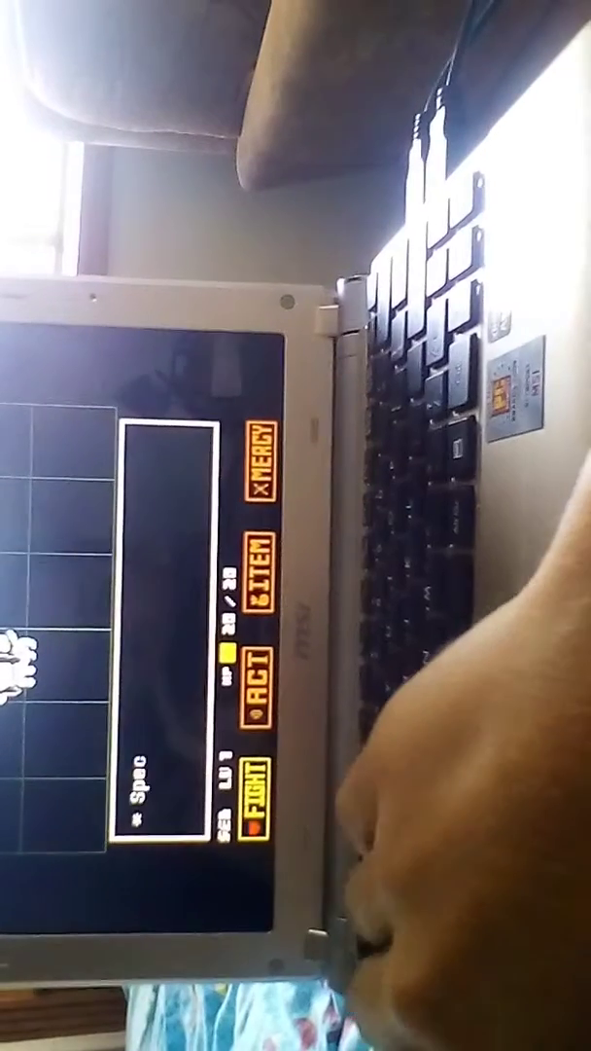
Open ACT against Temmie and dodge its leg attack, ending at 17/20 HP
key(Right)
key(z)
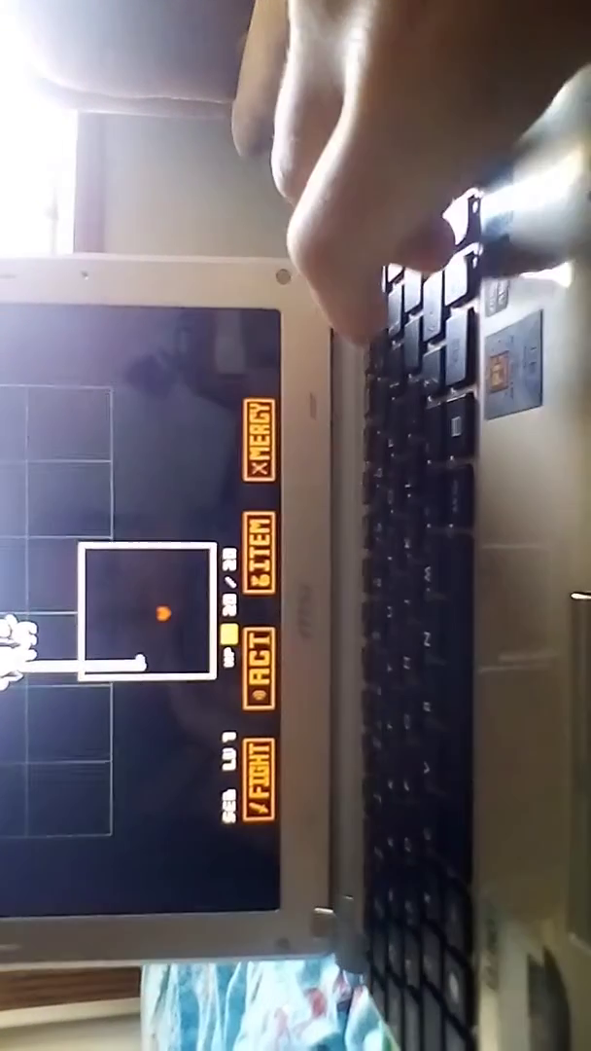
key(Down)
key(Right)
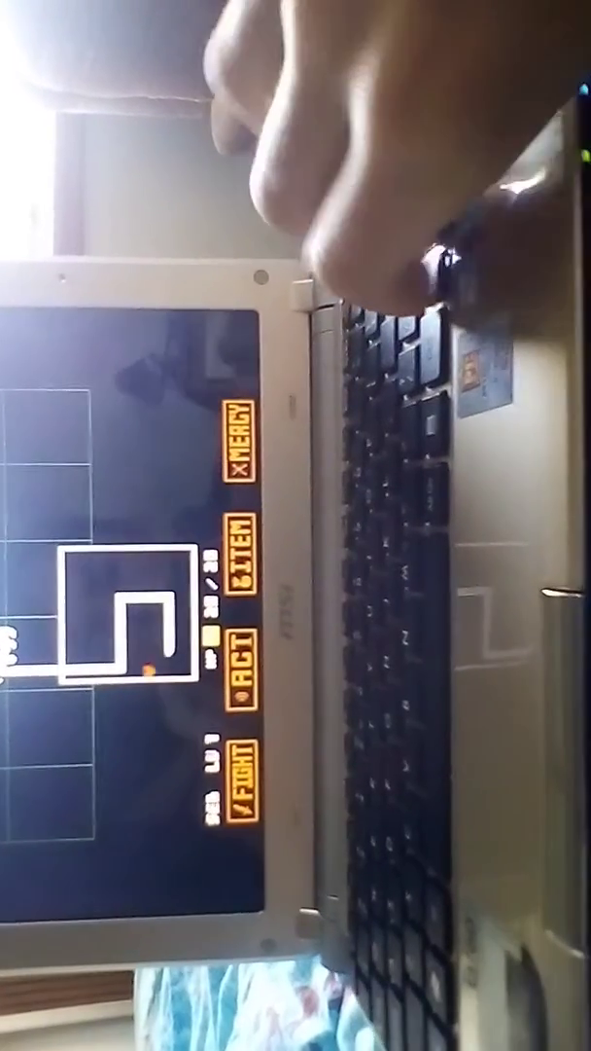
key(Up)
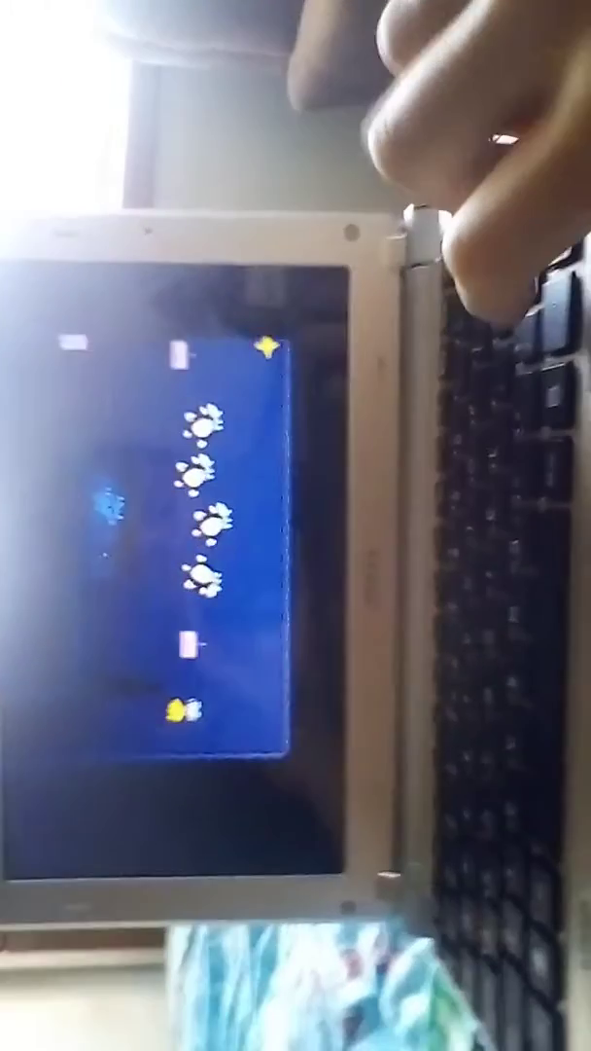
Walk past the row of creatures to the Quiet Area save star and interact with it
key(Up)
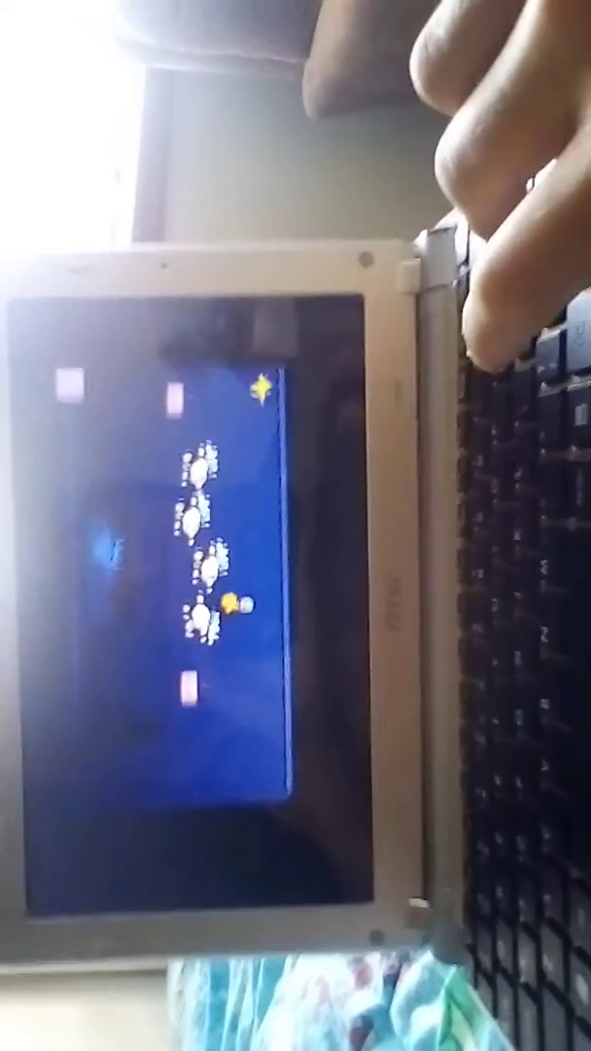
key(Up)
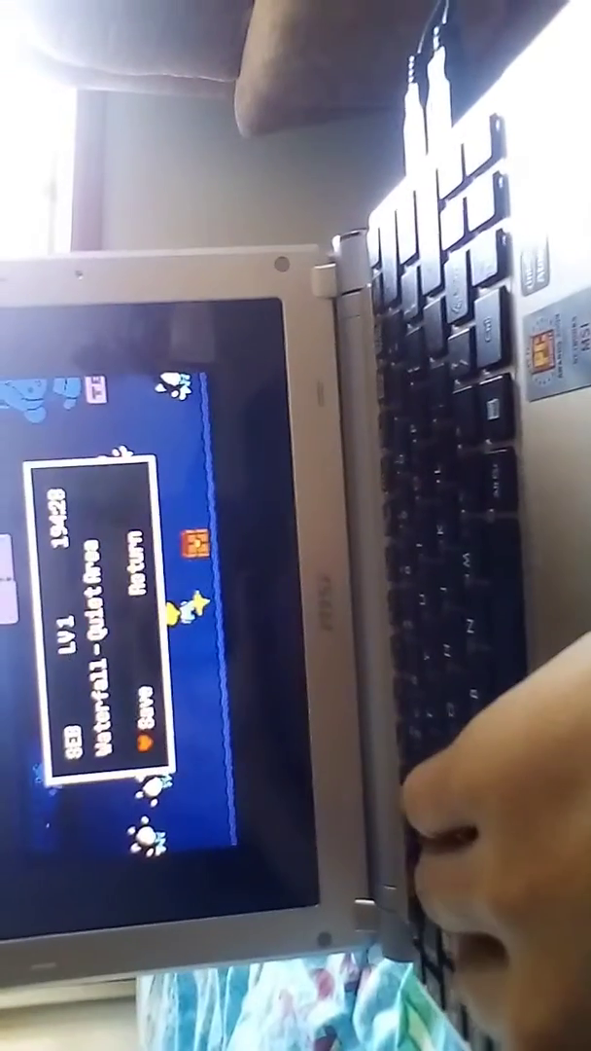
key(z)
key(z)
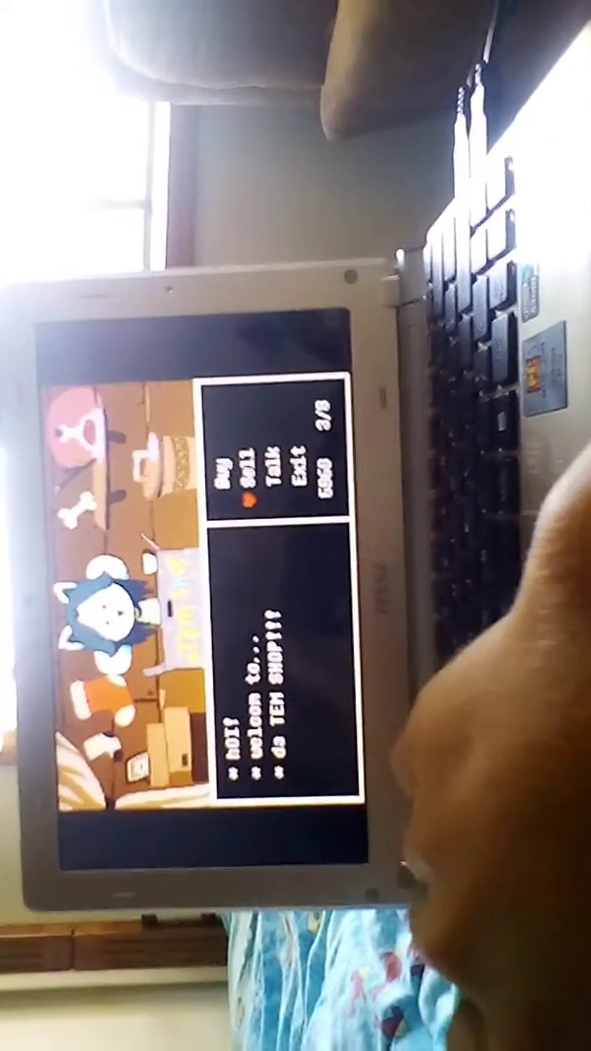
Browse Tem Shop's buy list down to '1000 - tem pay 4 colleg'
key(Down)
key(Down)
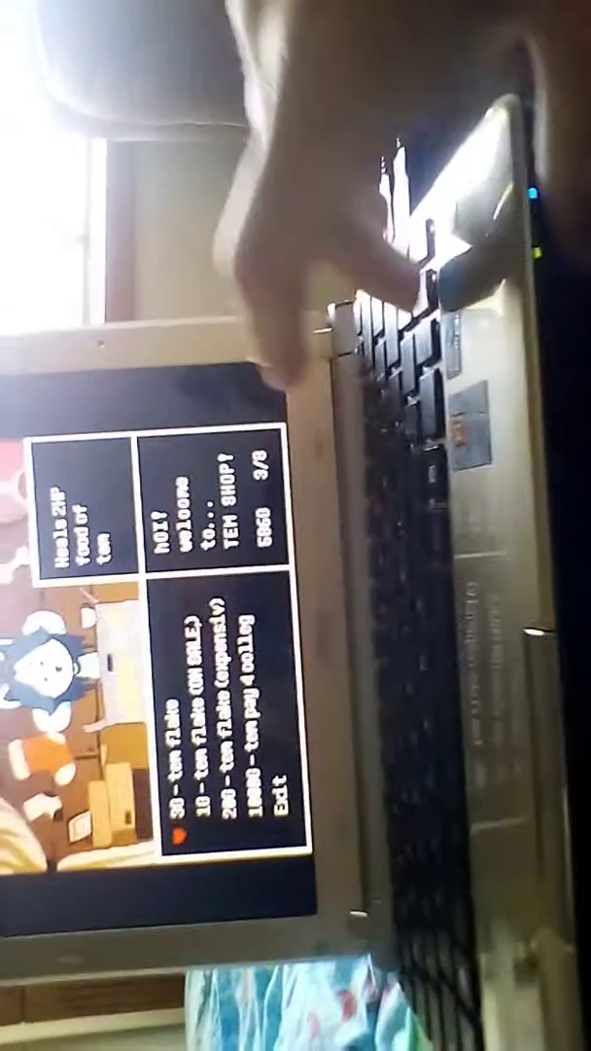
key(Down)
key(Down)
key(Down)
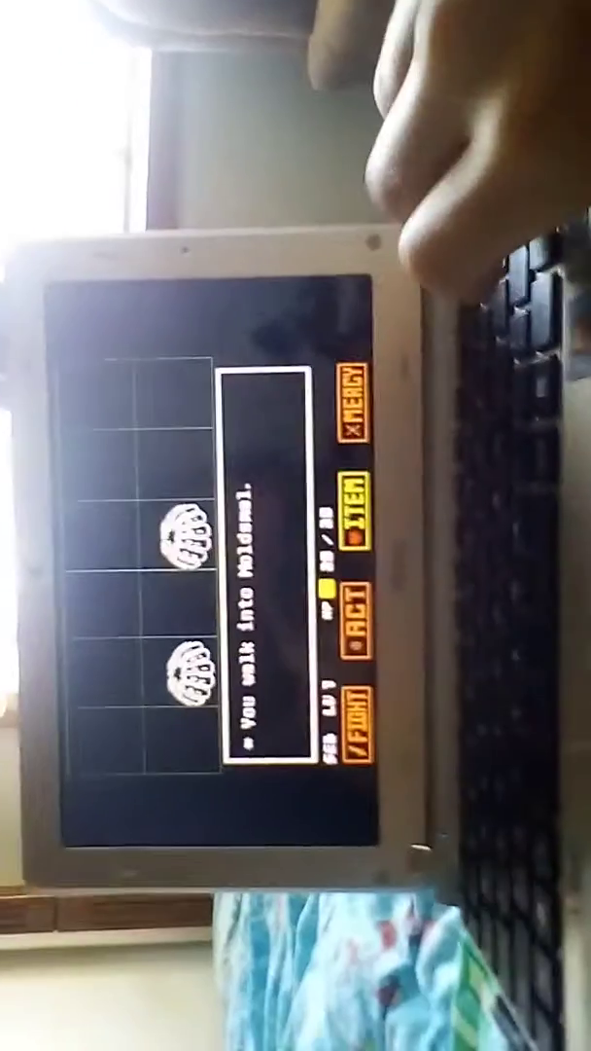
Try sparing, hug Moldbygg, and dodge its attack until the battle ends peacefully
key(z)
key(z)
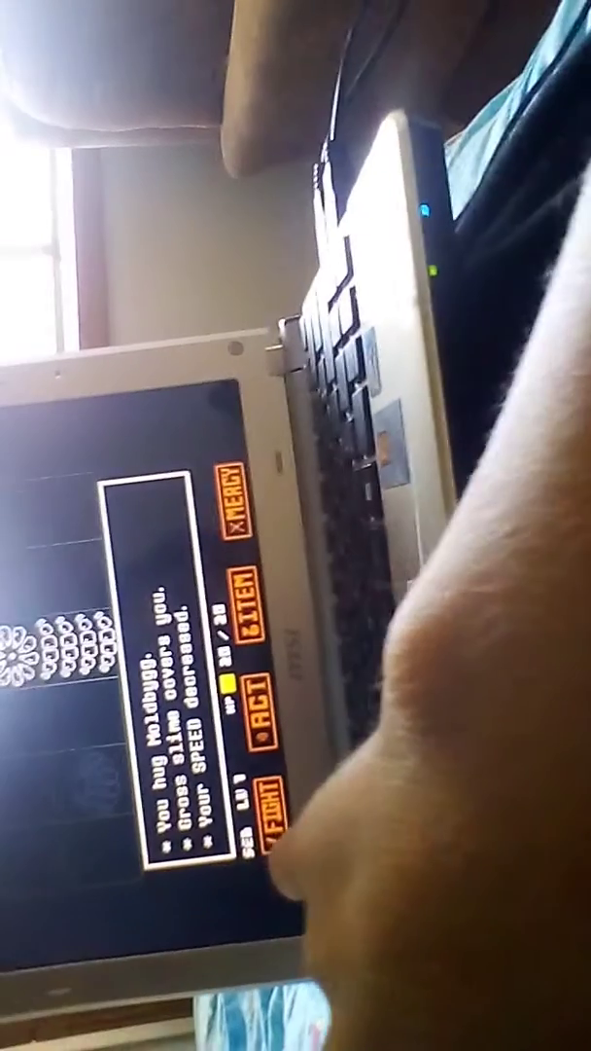
key(z)
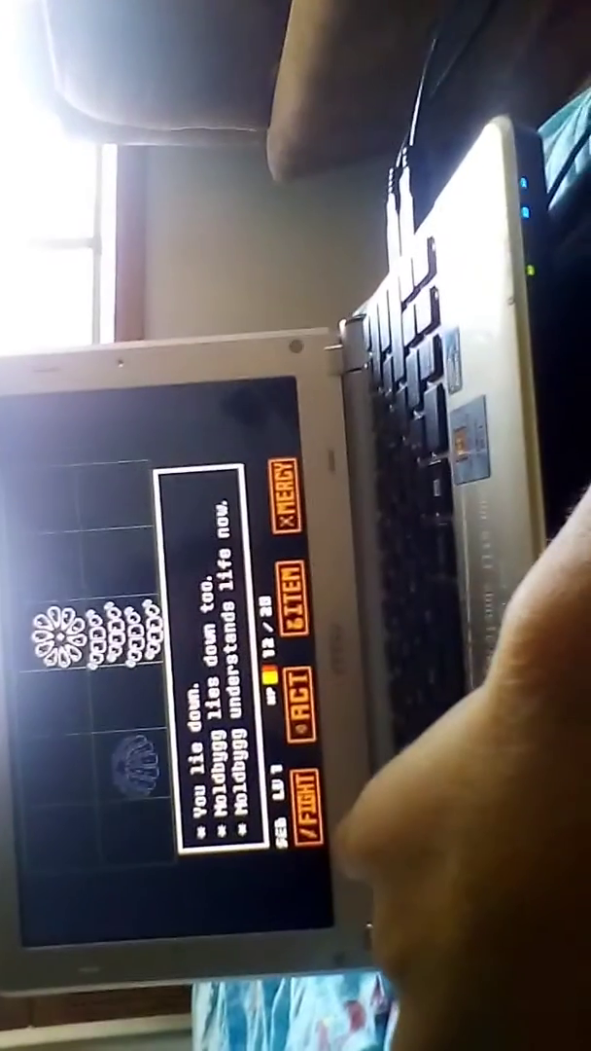
key(z)
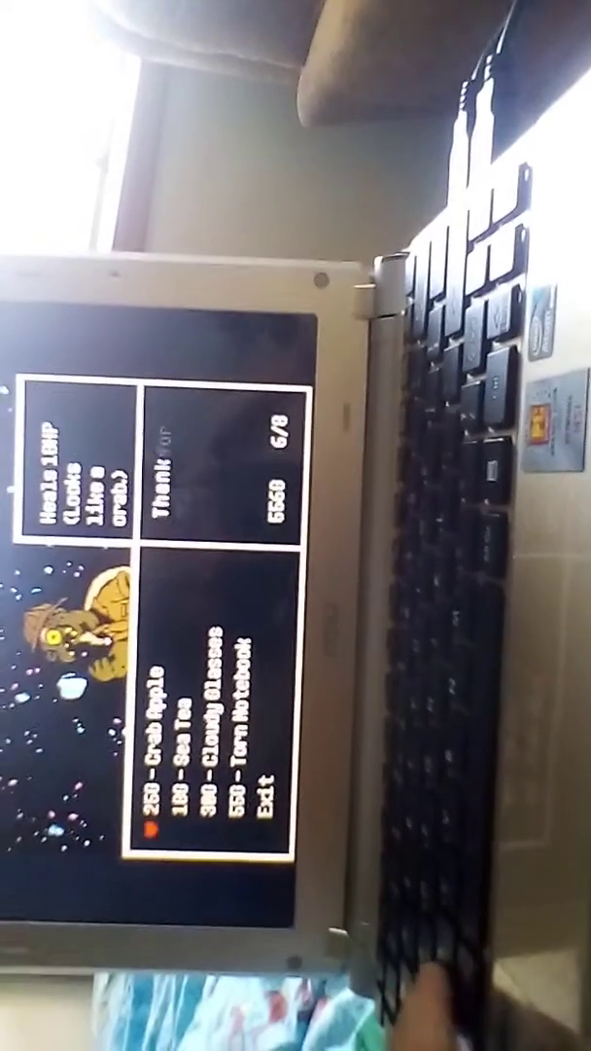
Buy 250-gold Crab Apples repeatedly until the inventory fills at 8/8
key(Return)
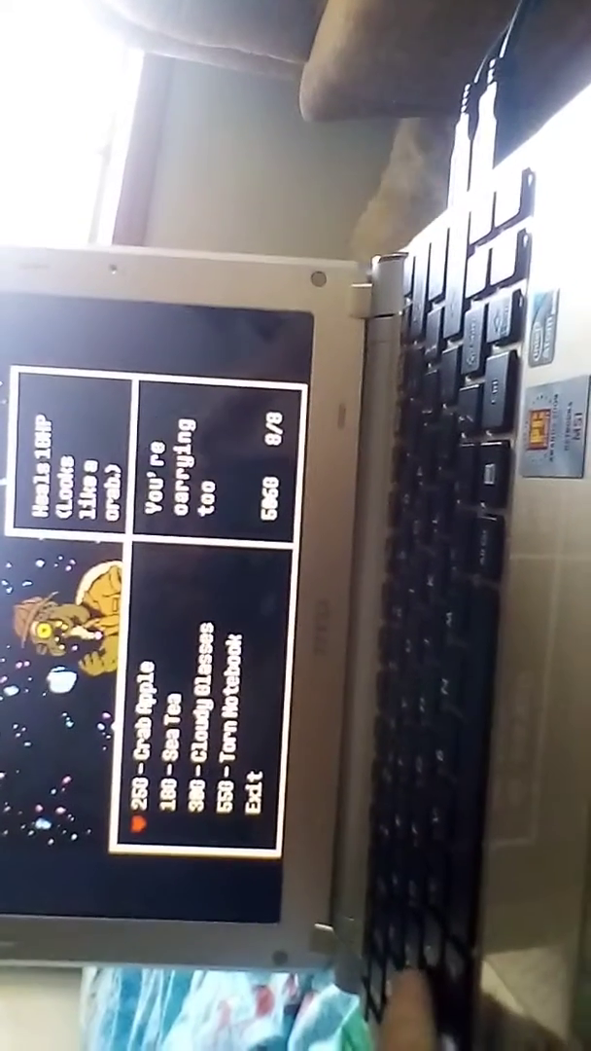
key(Return)
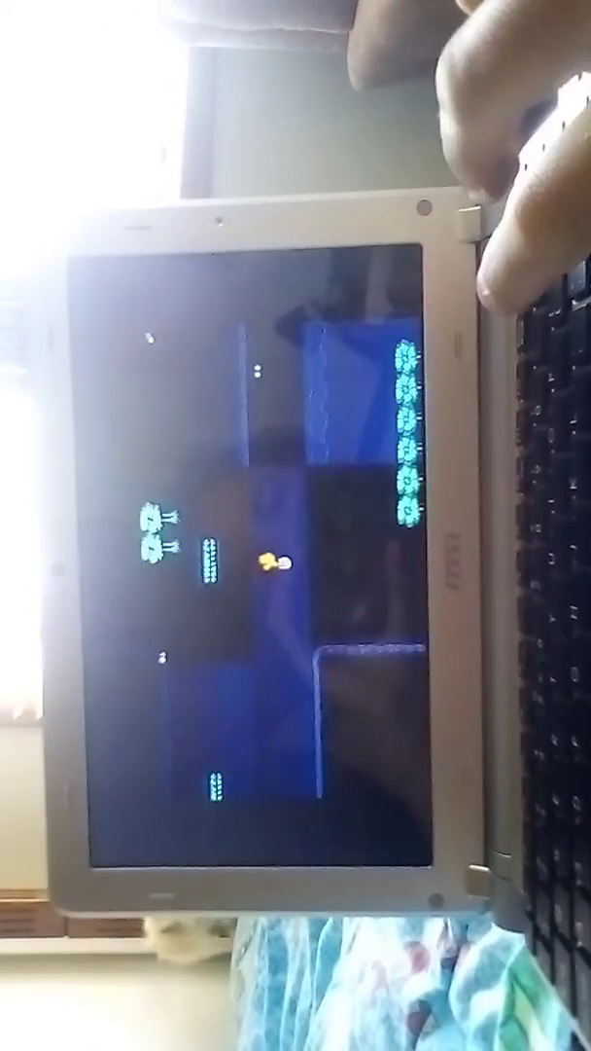
Walk up along the flower-lined Waterfall corridor after leaving the shop
key(Up)
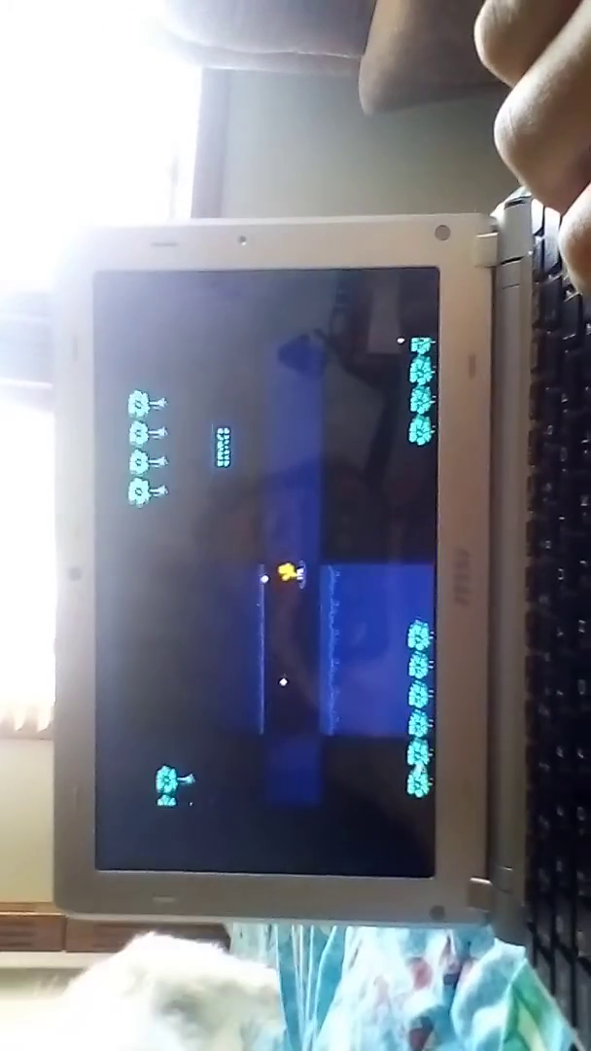
key(Up)
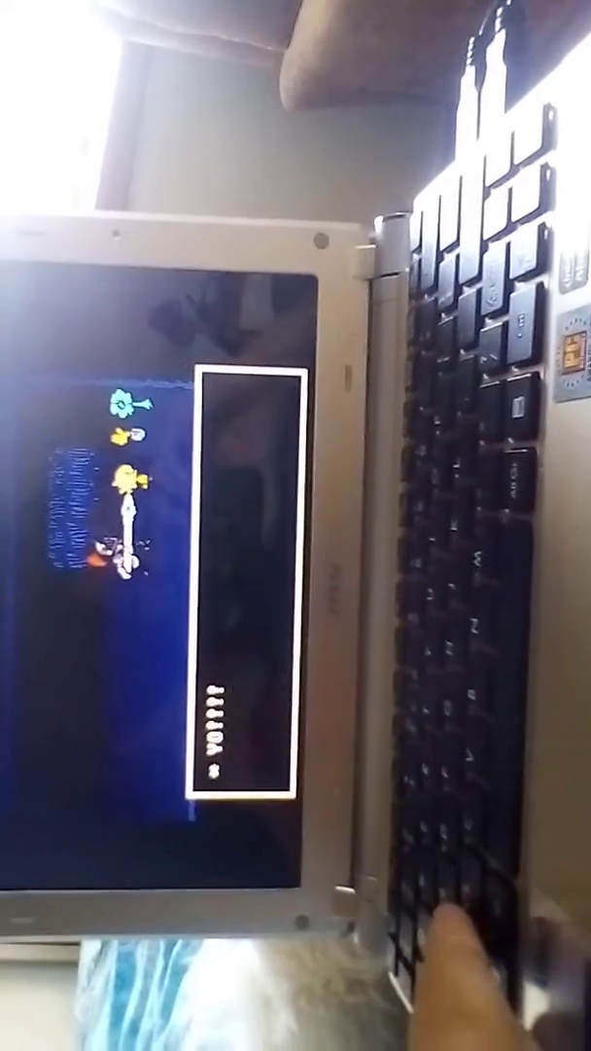
Advance Monster Kid's lines about Undyne being ahead and about his parents
key(z)
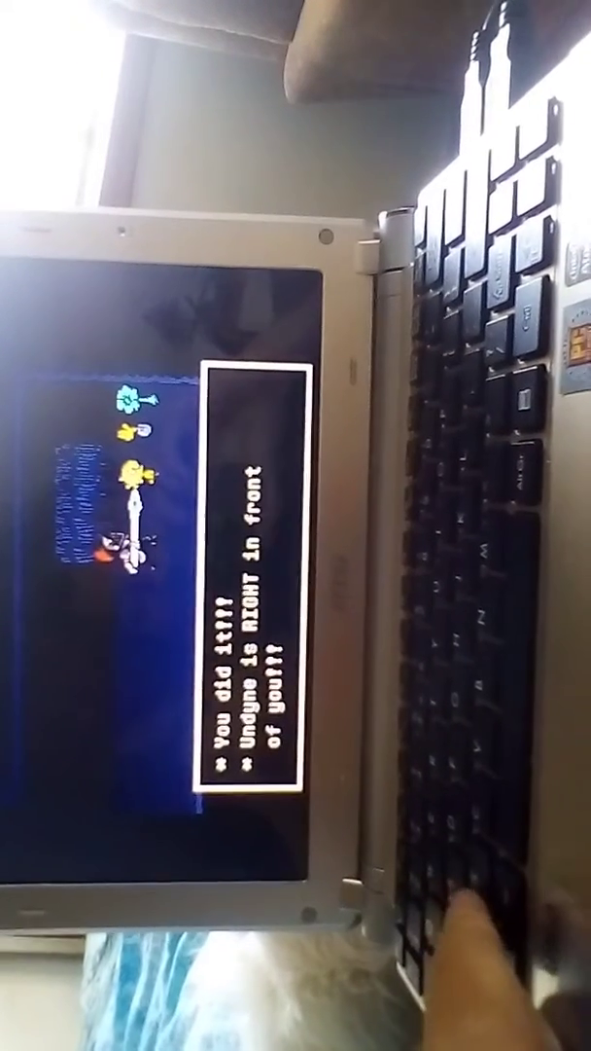
key(z)
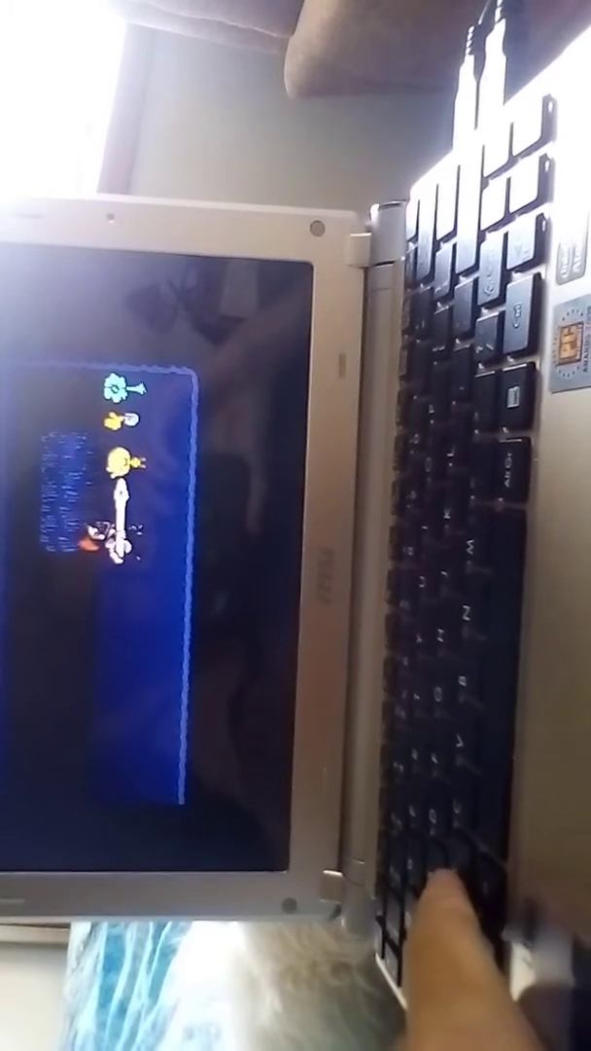
key(z)
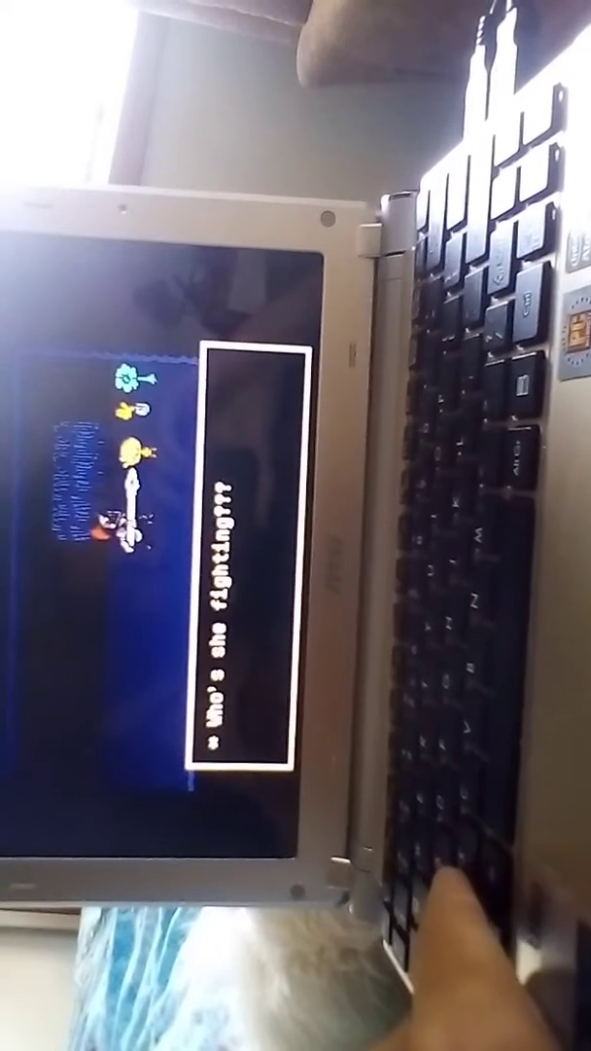
key(z)
key(z)
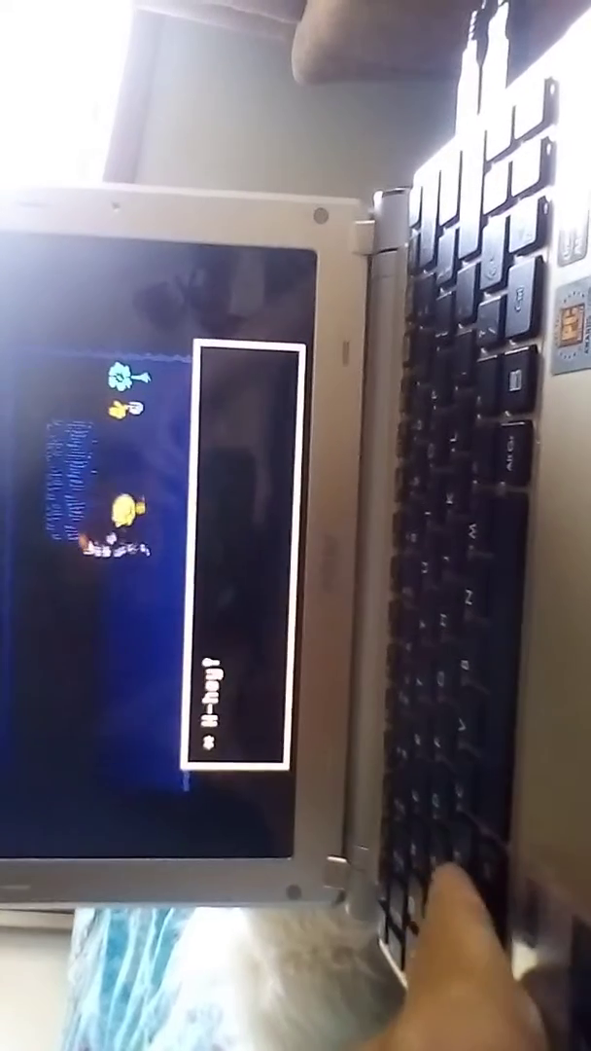
key(z)
Follow Monster Kid down onto the bridge until his yes/no question appears
key(Down)
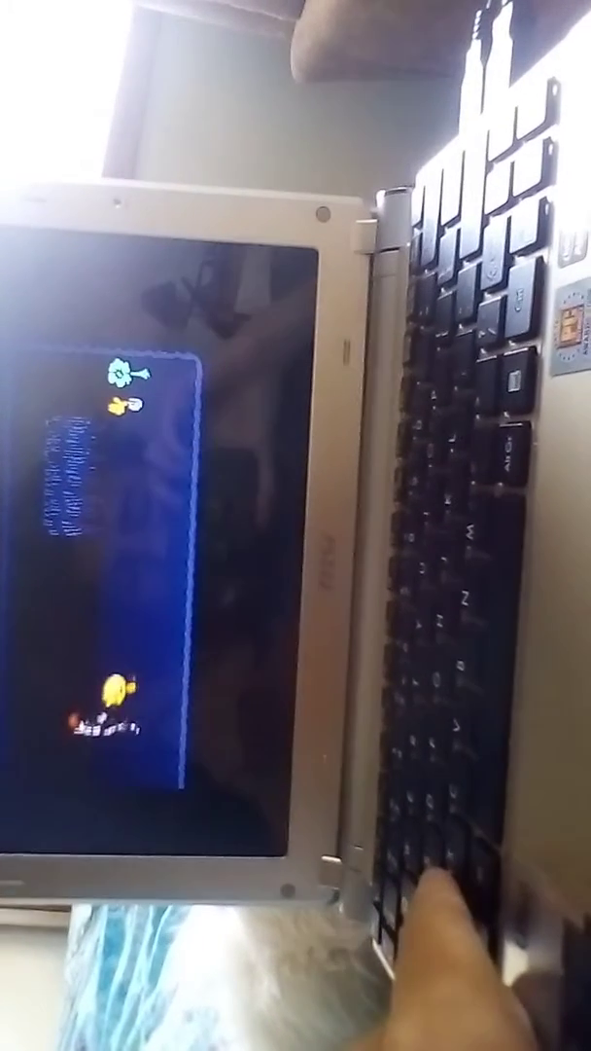
key(Down)
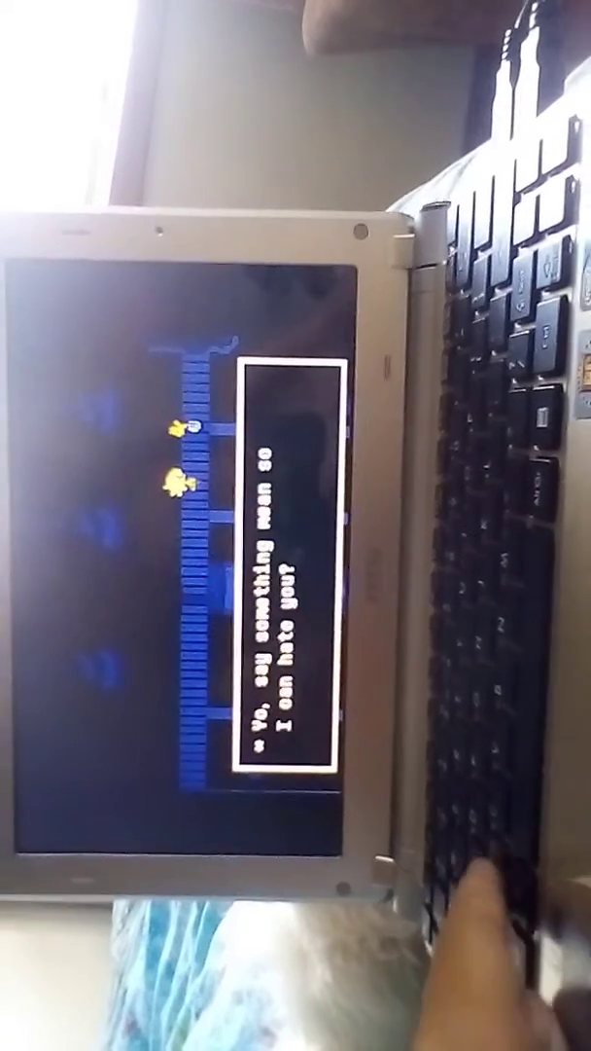
key(z)
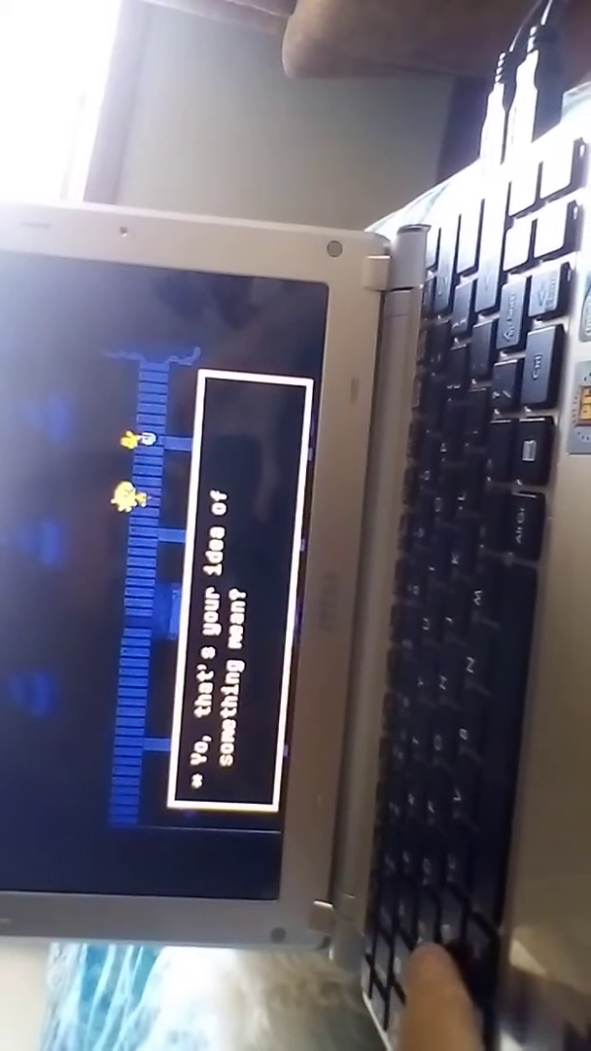
Answer Yes and advance Monster Kid's remaining lines until the dialogue box closes
key(z)
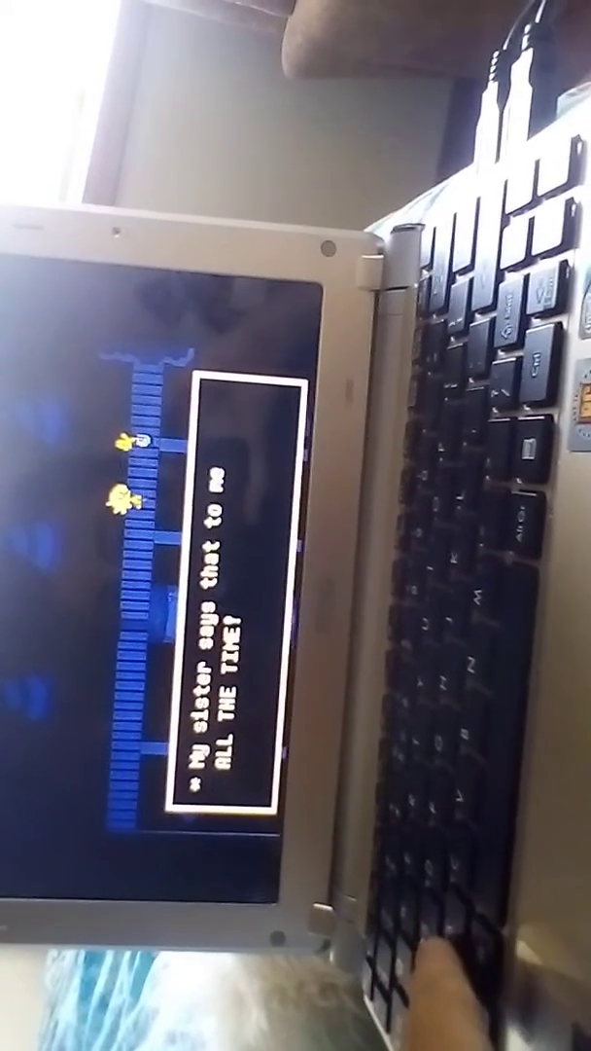
key(z)
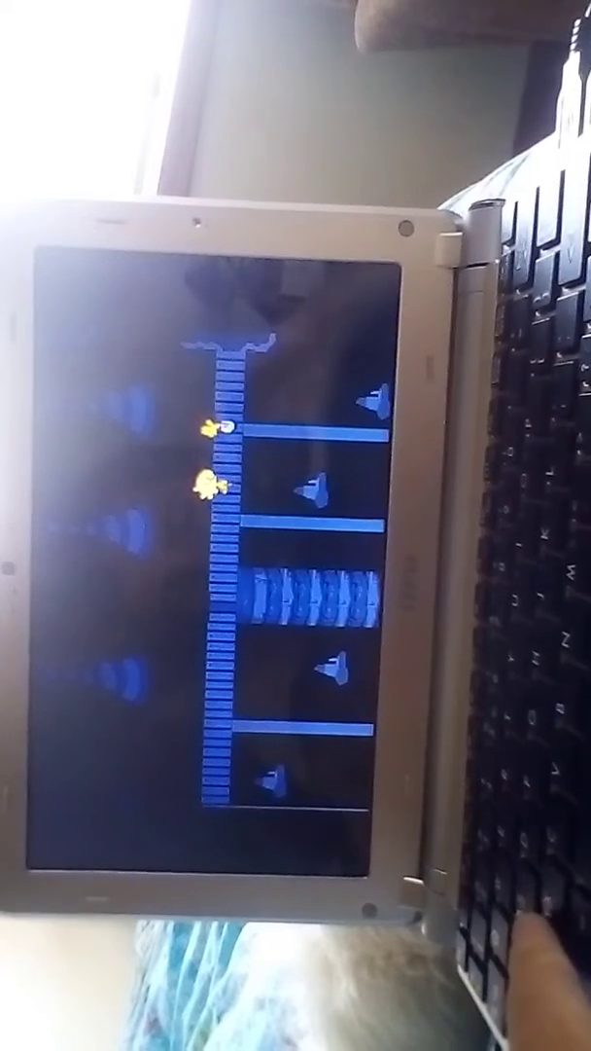
key(z)
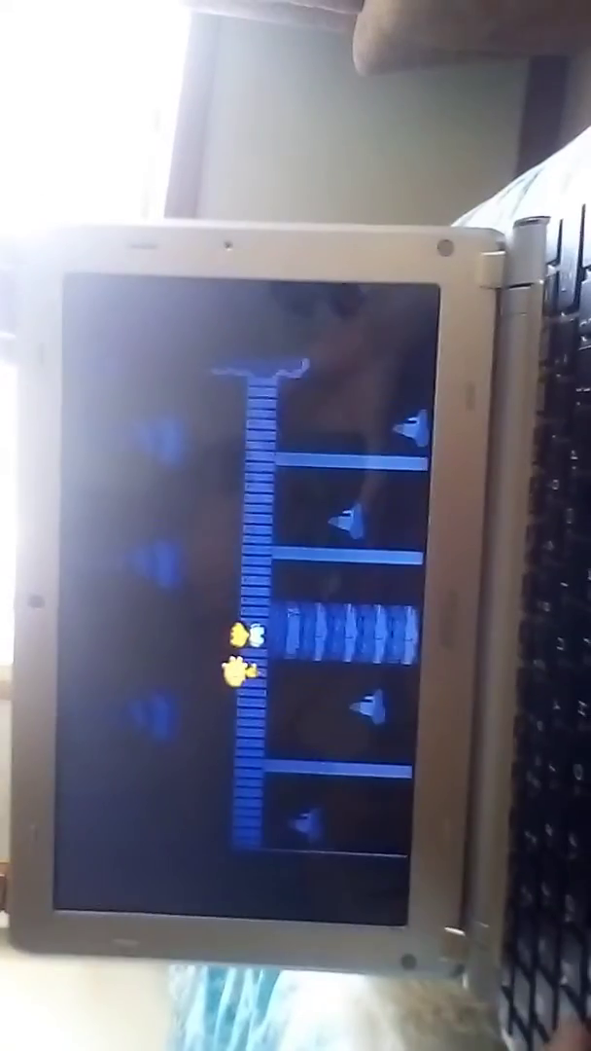
Advance Monster Kid's dialogue after the attacker leaves, then walk up past the bridge
key(z)
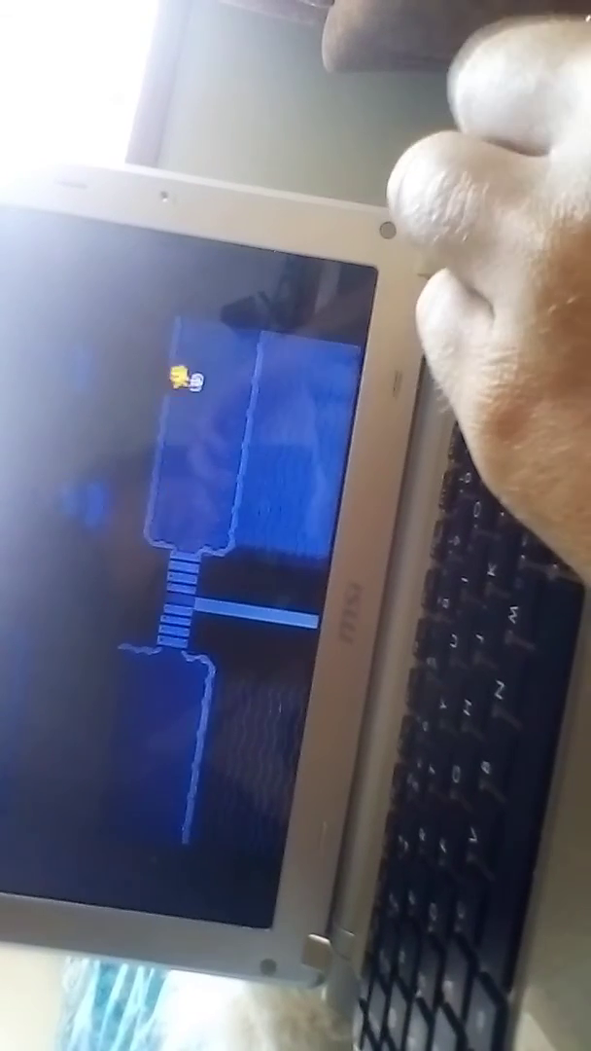
key(Up)
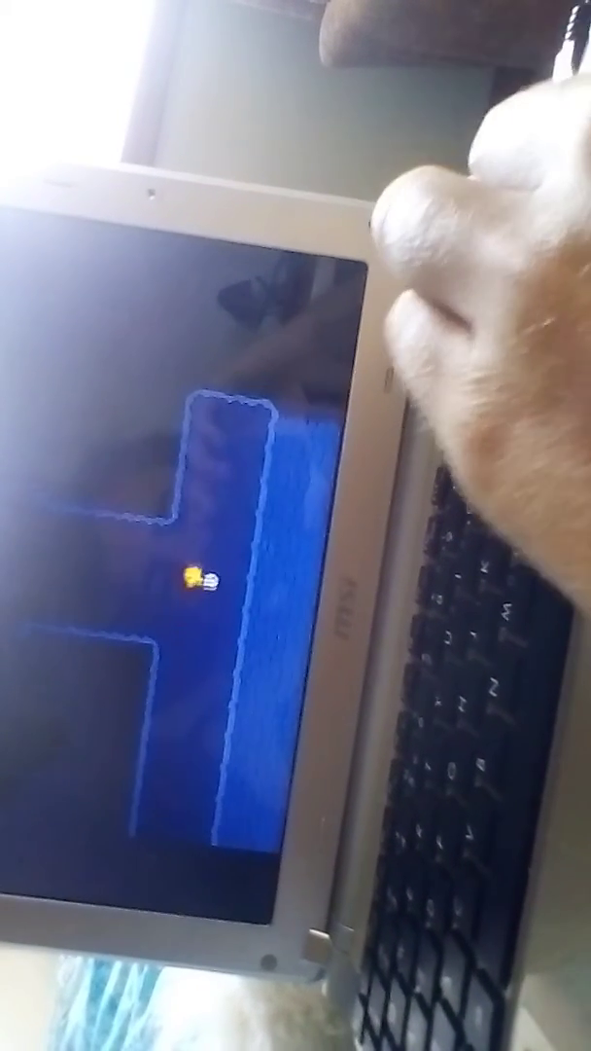